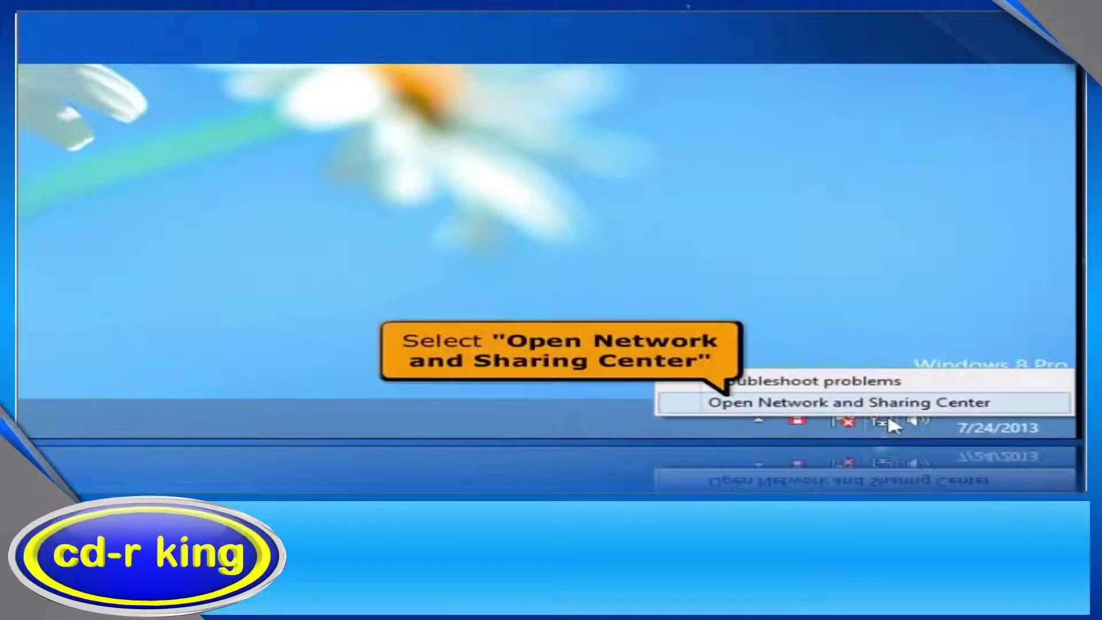
# Find the Ethernet connection's IPv4 default gateway, 192.168.0.1, then close all the network windows.
pyautogui.click(888, 408)
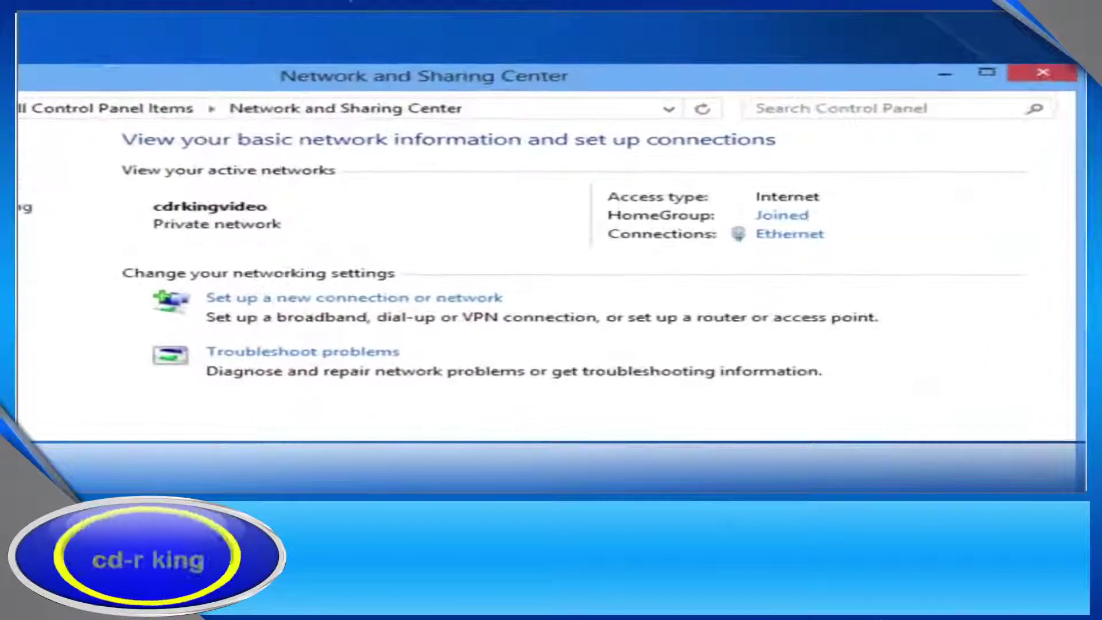
pyautogui.click(785, 235)
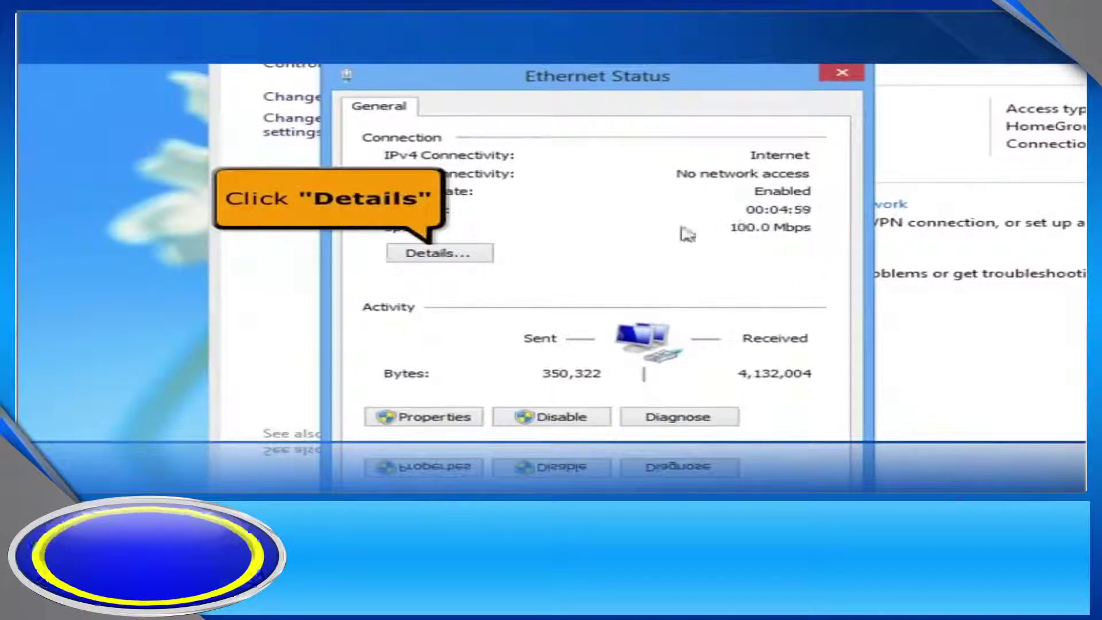
pyautogui.click(441, 254)
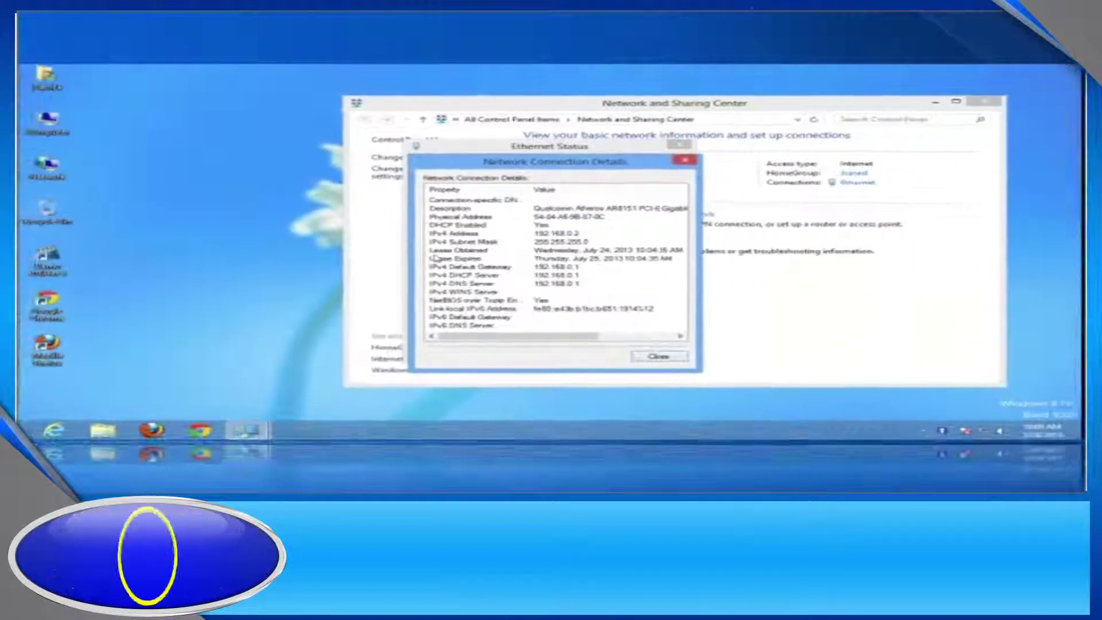
pyautogui.click(658, 356)
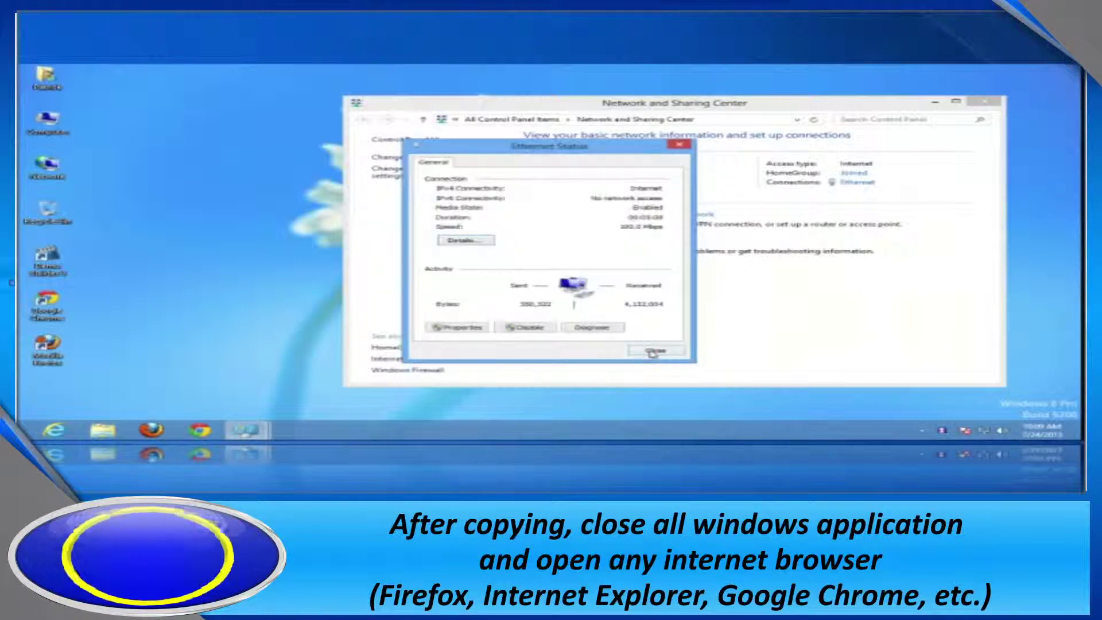
pyautogui.click(655, 351)
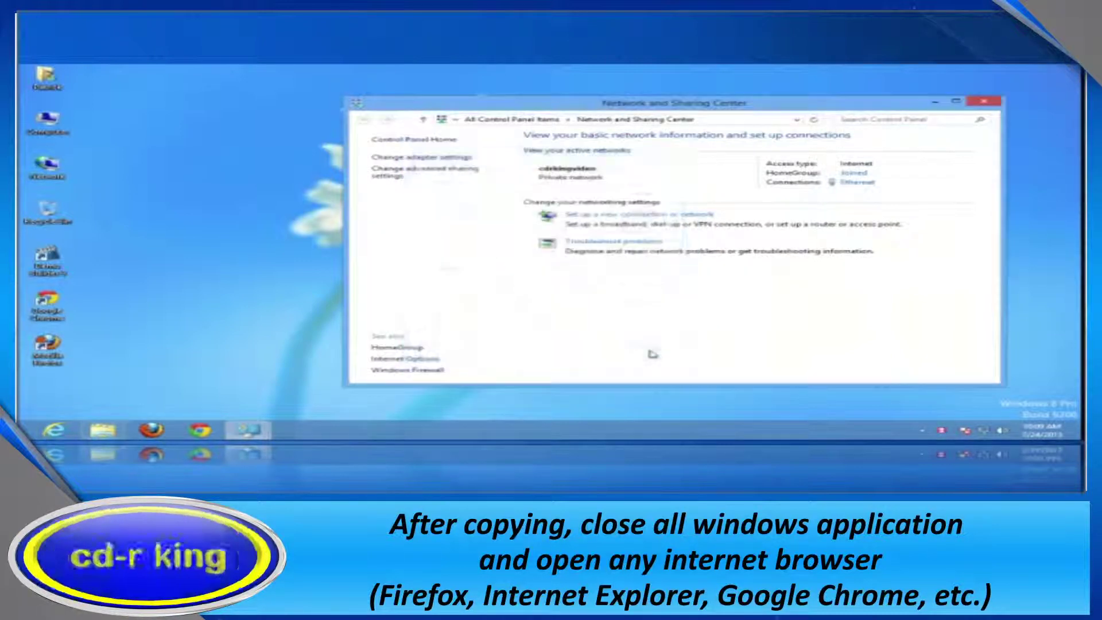
pyautogui.click(991, 105)
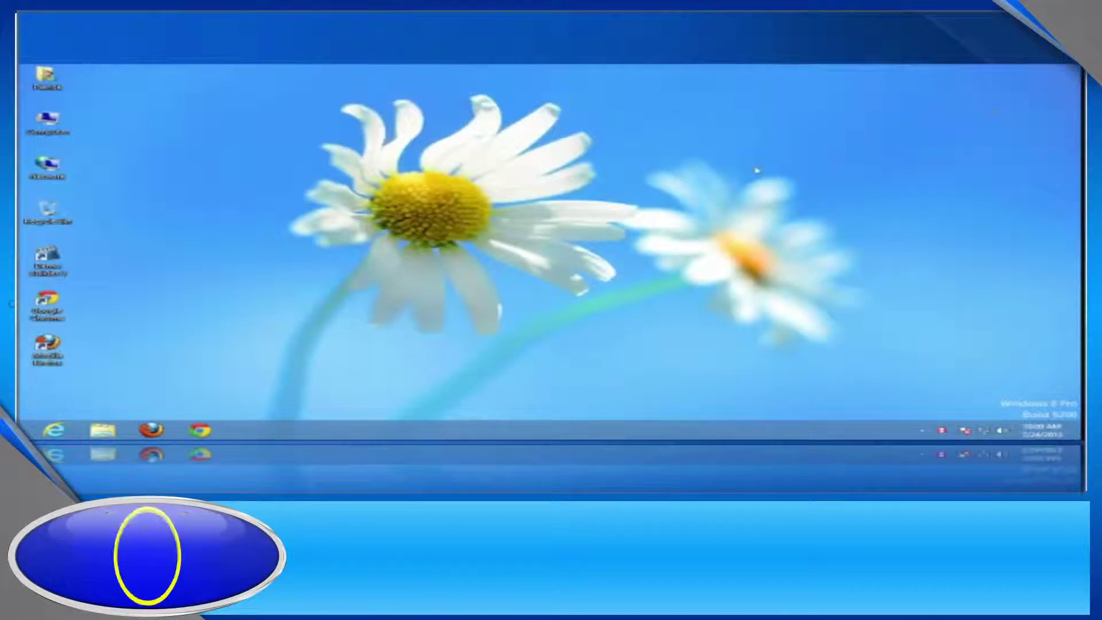
# Launch Chrome and load the router address 192.168.0.1.
pyautogui.doubleClick(47, 302)
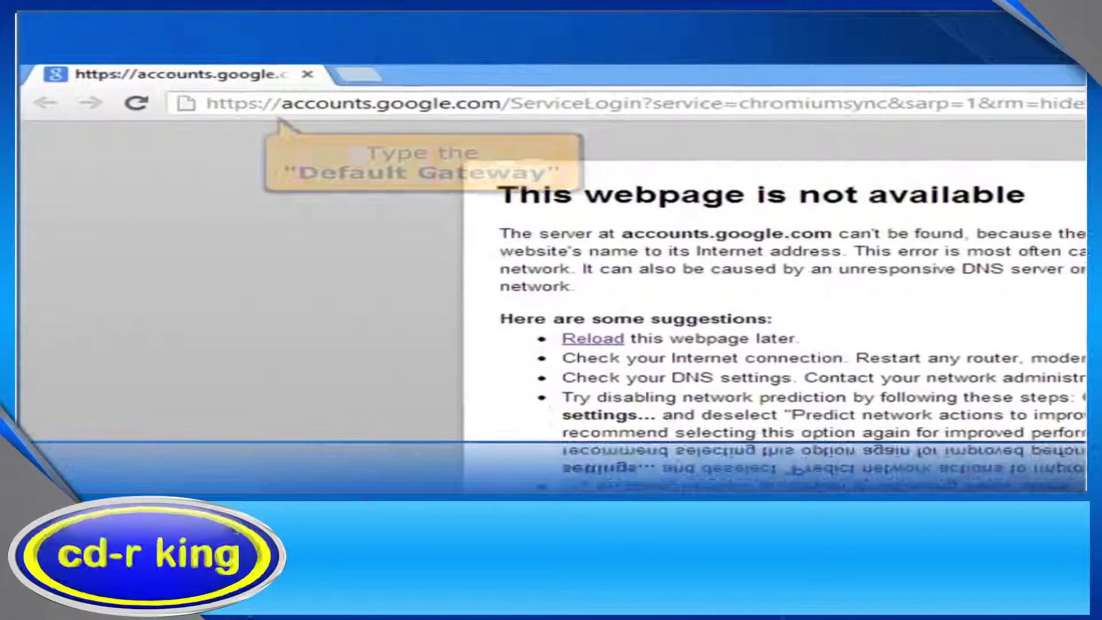
pyautogui.click(277, 104)
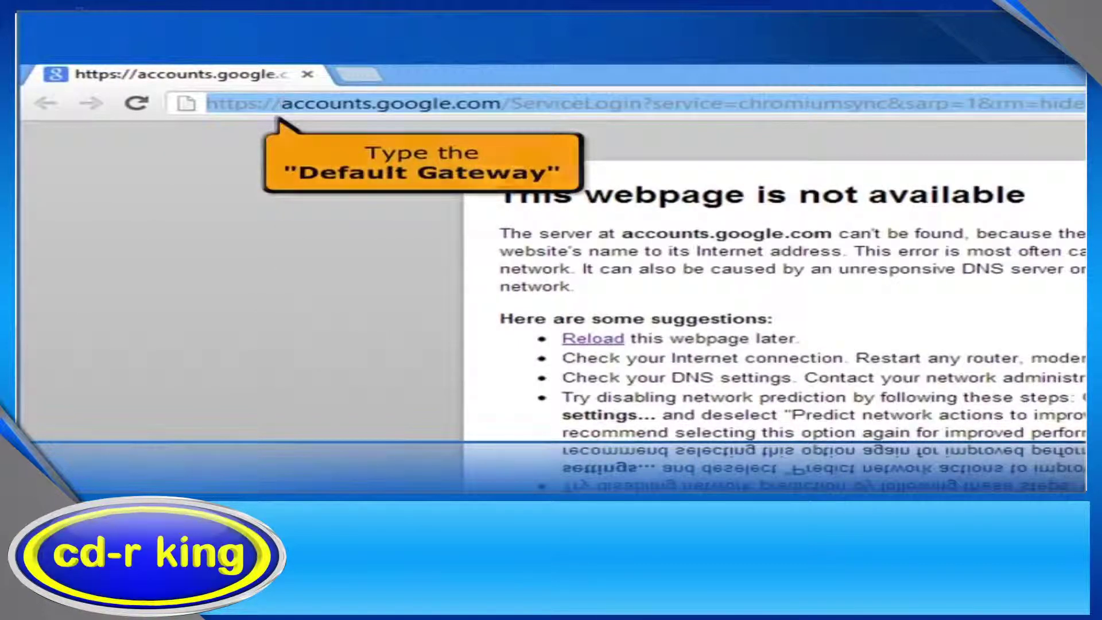
pyautogui.write('192.168.0.1')
pyautogui.press('Return')
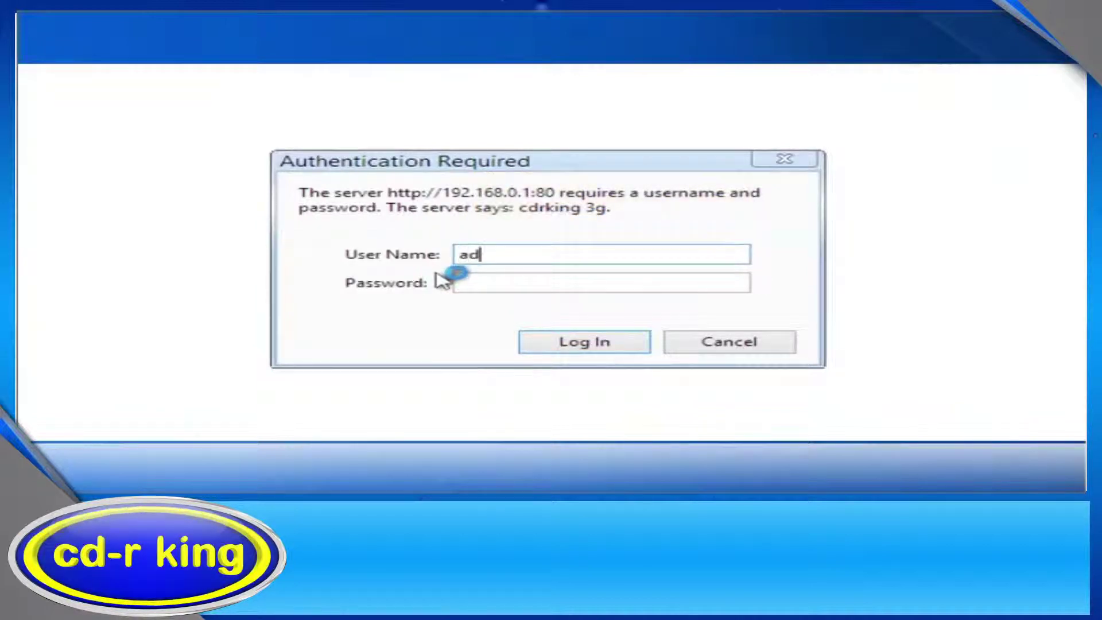
# Log in to the router admin page with the admin credentials.
pyautogui.click(484, 283)
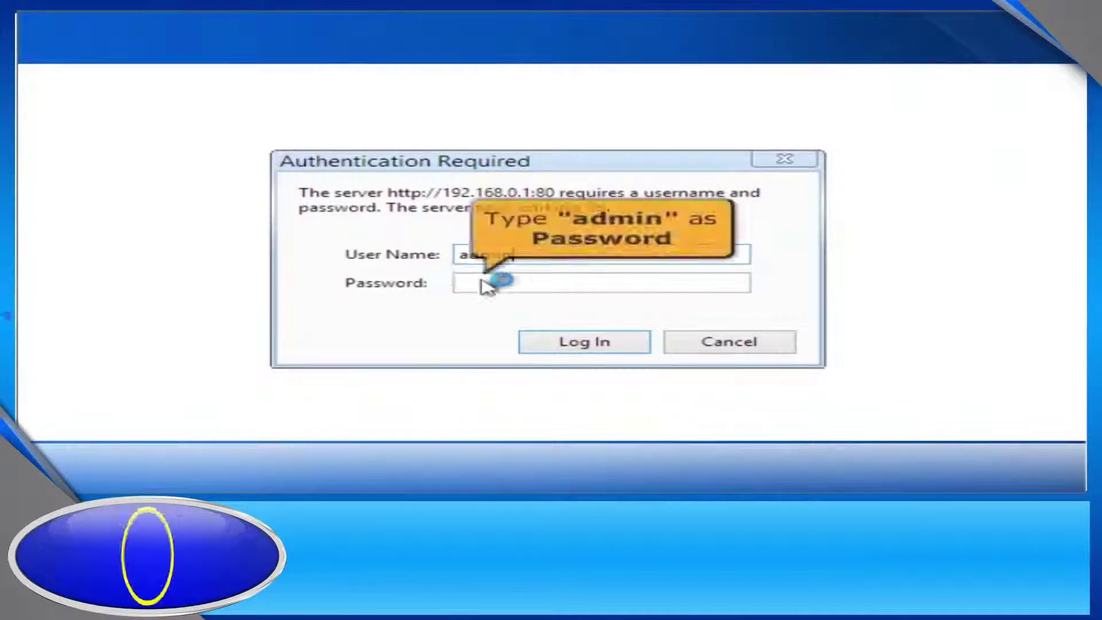
pyautogui.write('adm')
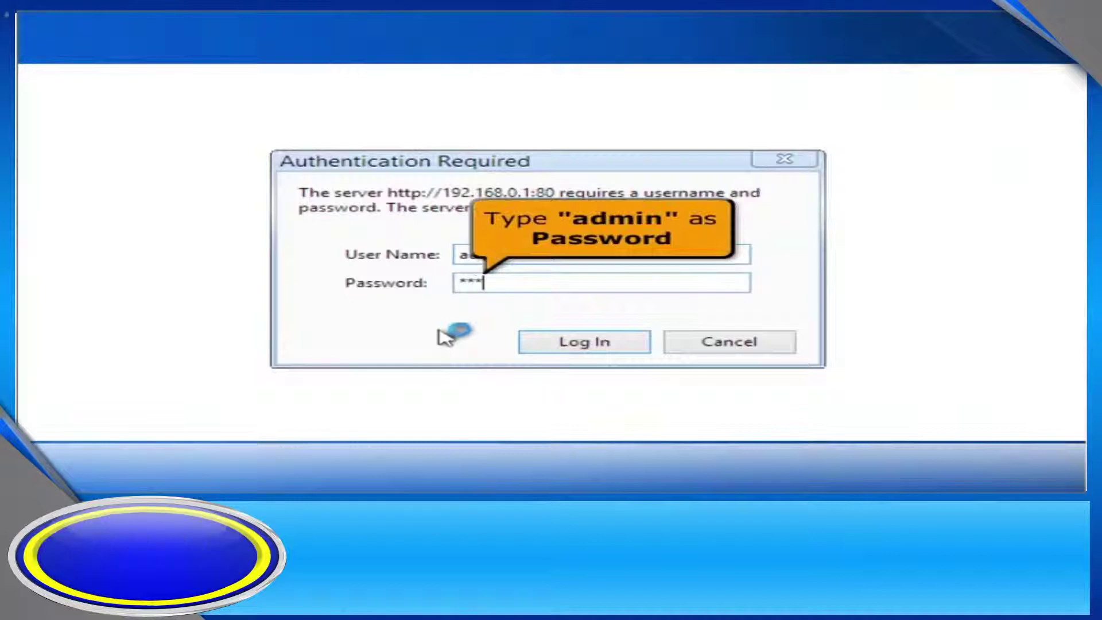
pyautogui.write('in')
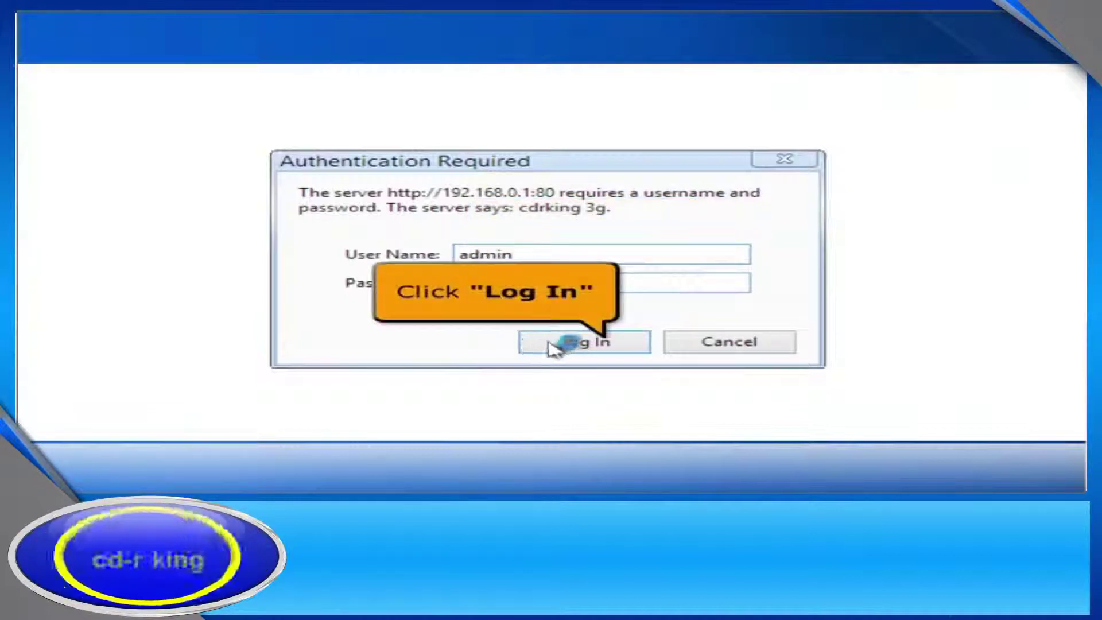
pyautogui.click(584, 349)
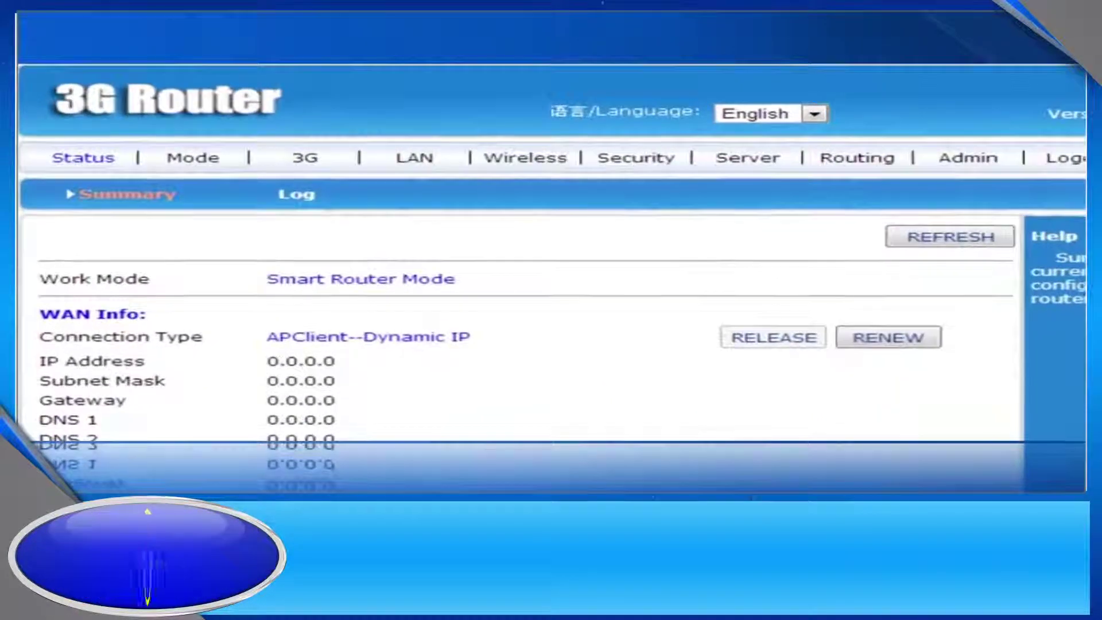
# Switch the router's work mode to 3G Wireless Router Mode, apply it, and return to the Mode page.
pyautogui.click(192, 160)
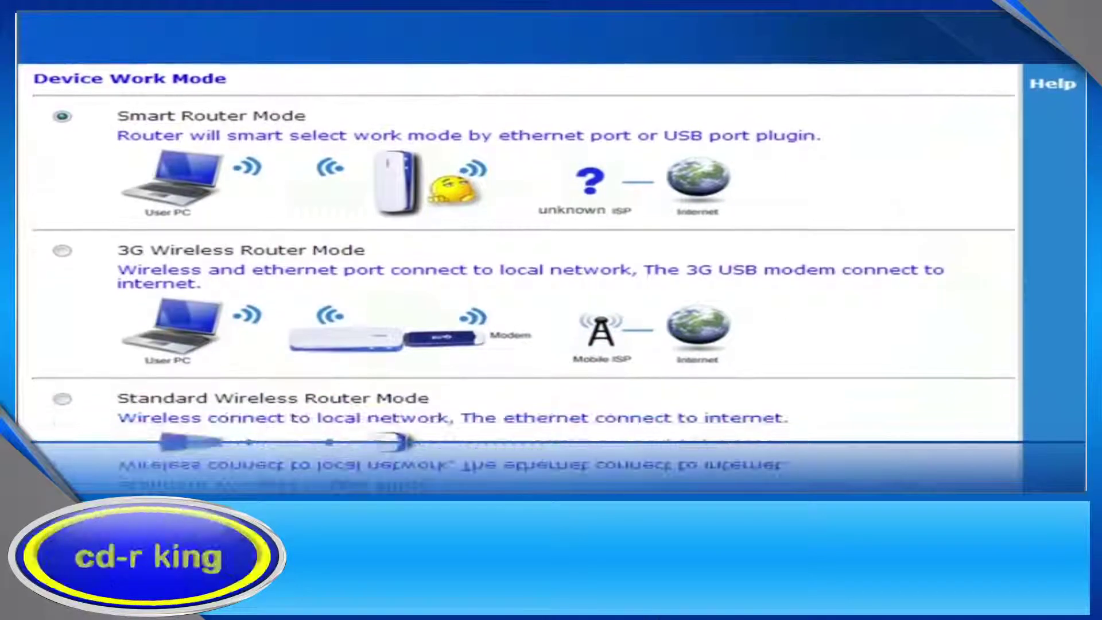
pyautogui.click(61, 247)
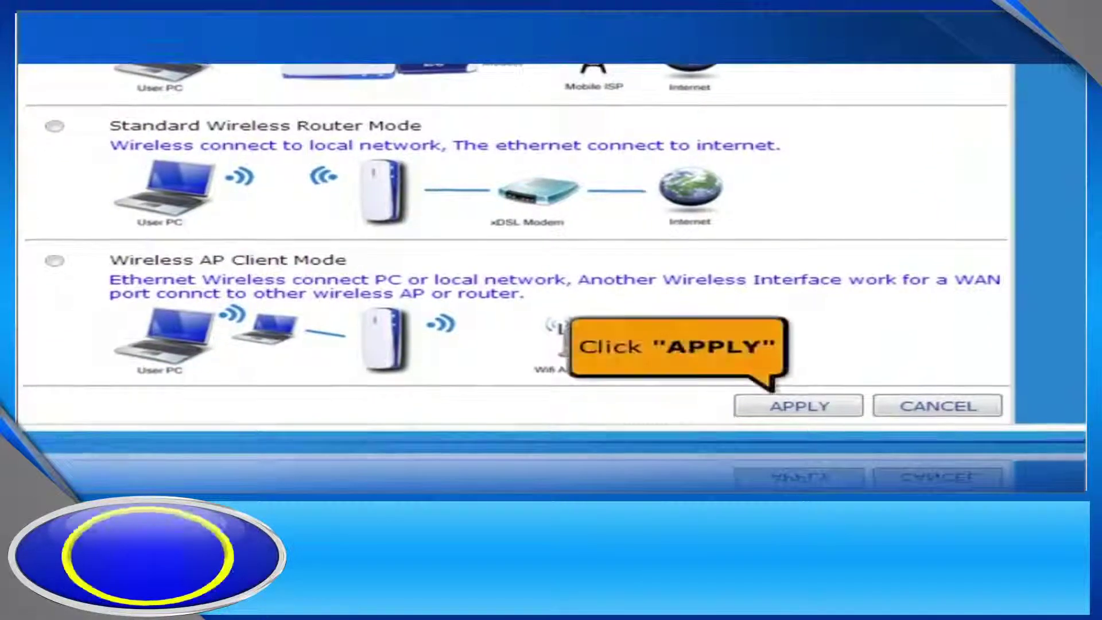
pyautogui.click(776, 409)
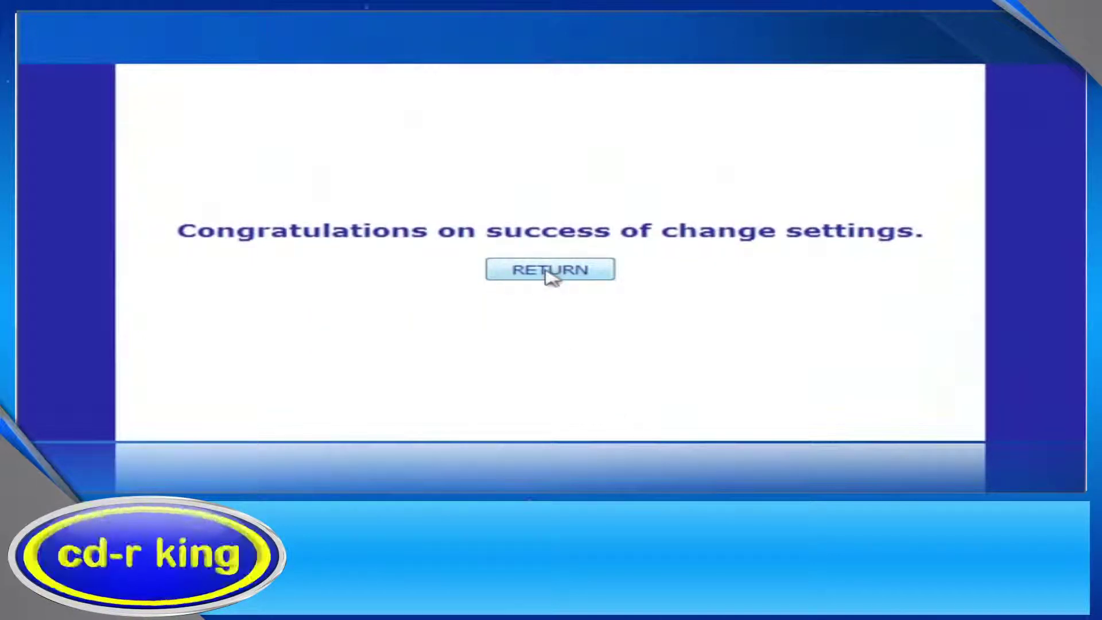
pyautogui.click(551, 270)
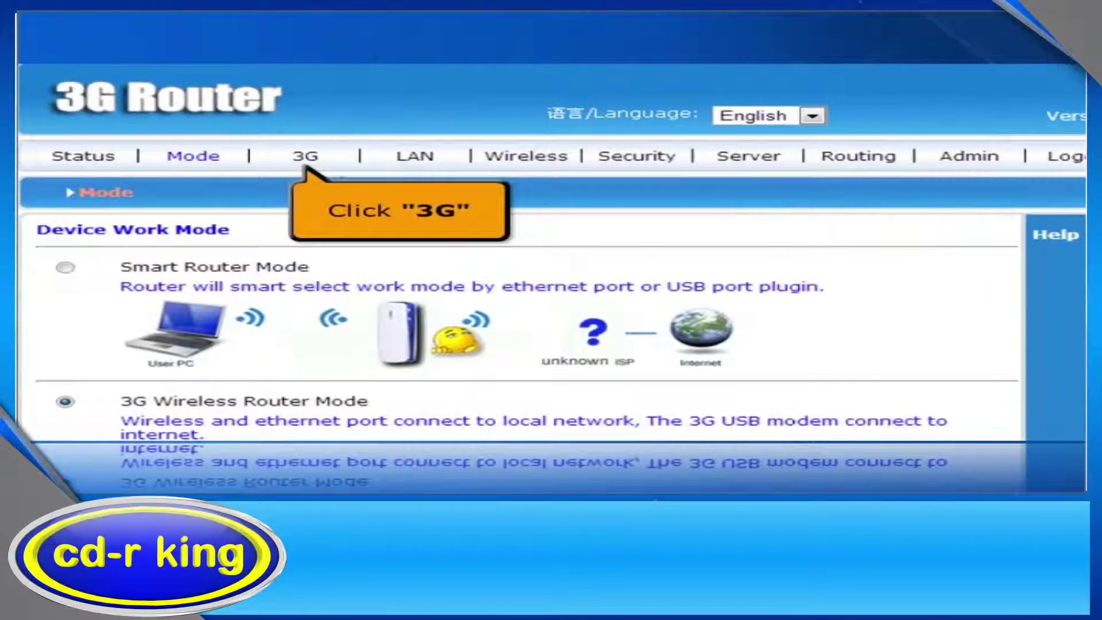
# Save the 3G setup with APN smartbro and dialed number *99#.
pyautogui.click(313, 164)
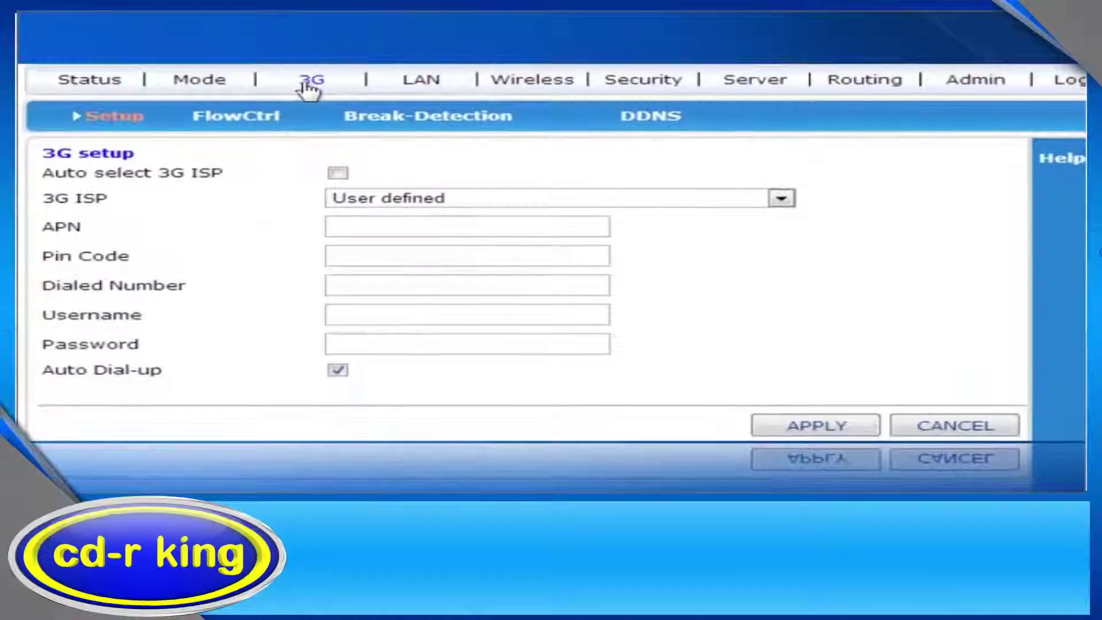
pyautogui.click(348, 231)
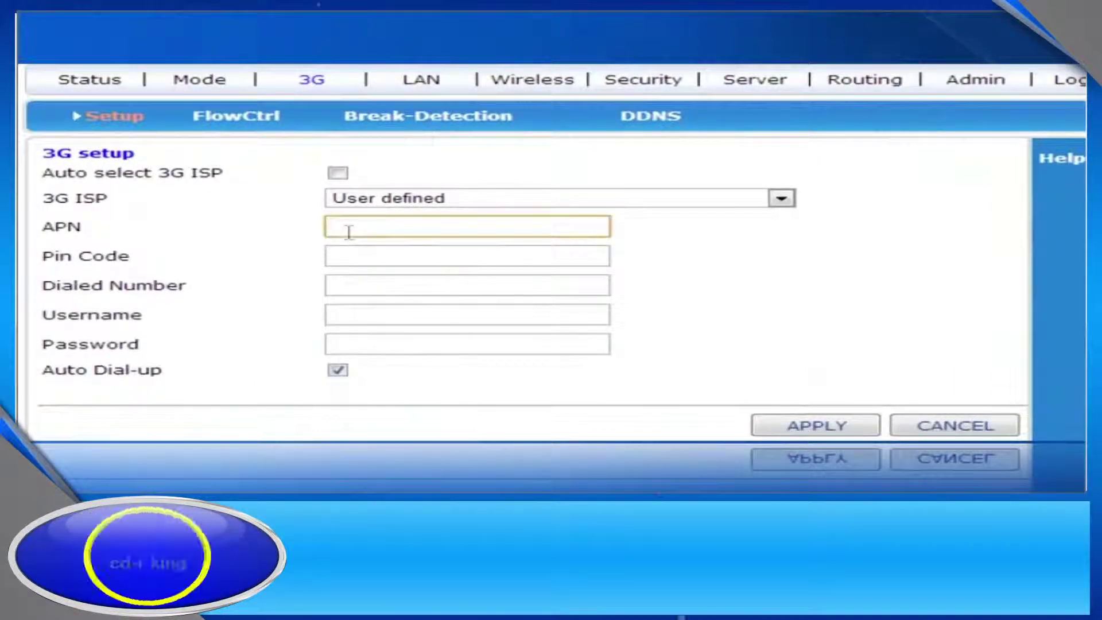
pyautogui.write('smartbro')
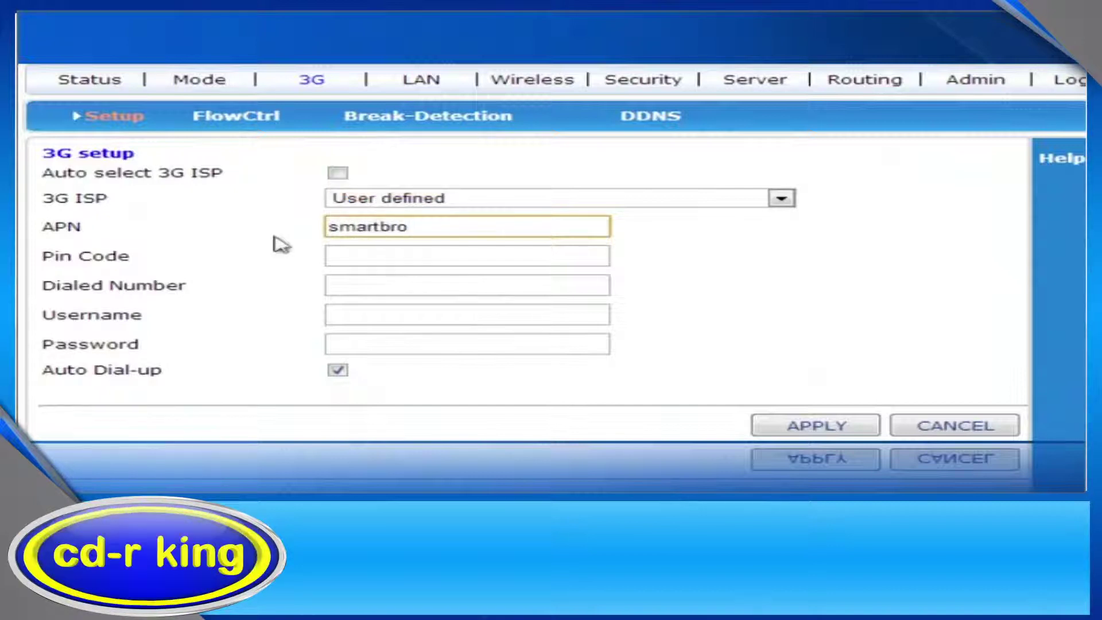
pyautogui.click(330, 289)
pyautogui.write('*9')
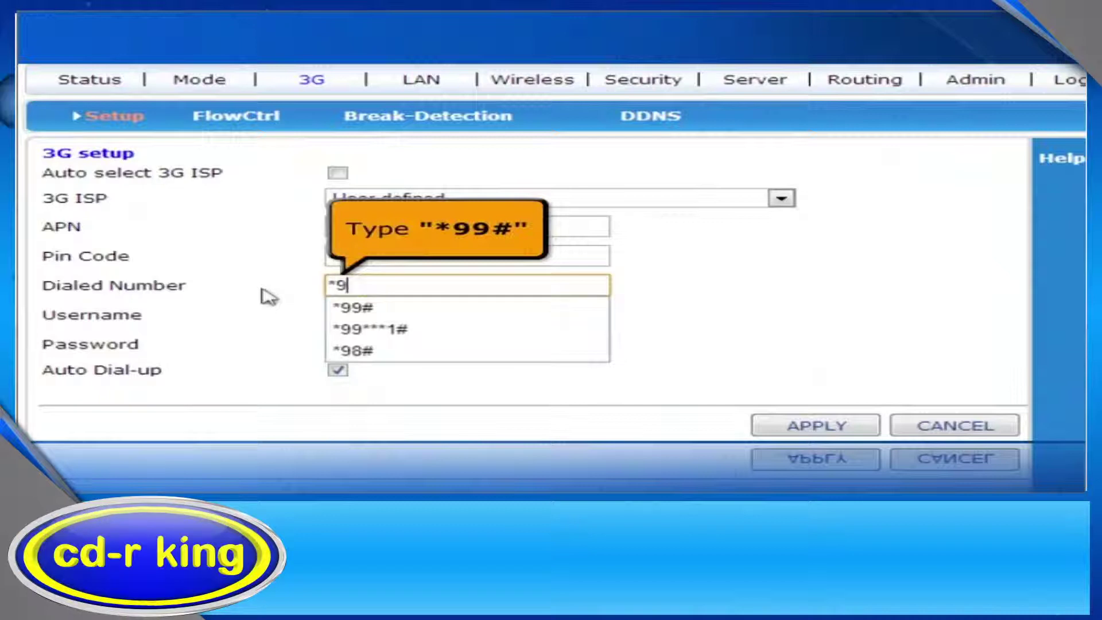
pyautogui.write('9#')
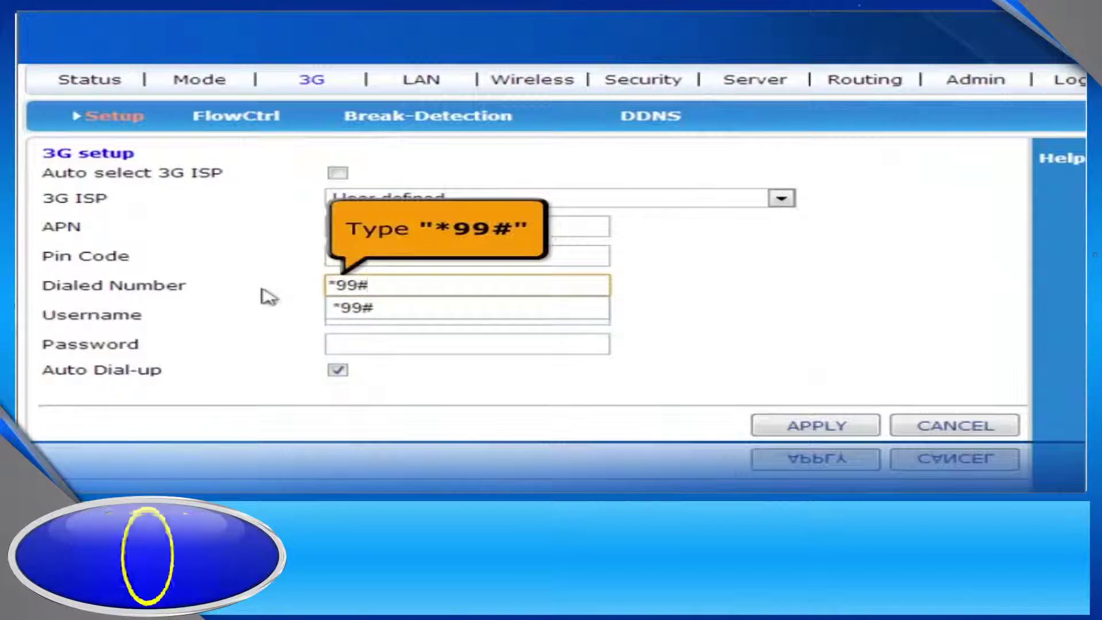
pyautogui.press('Tab')
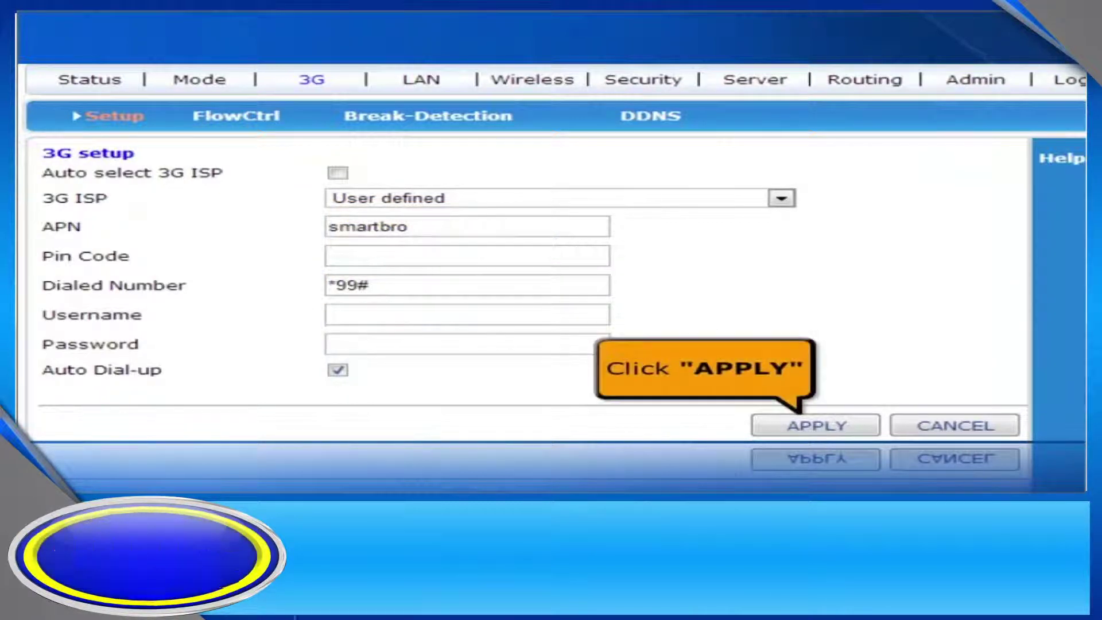
pyautogui.click(803, 427)
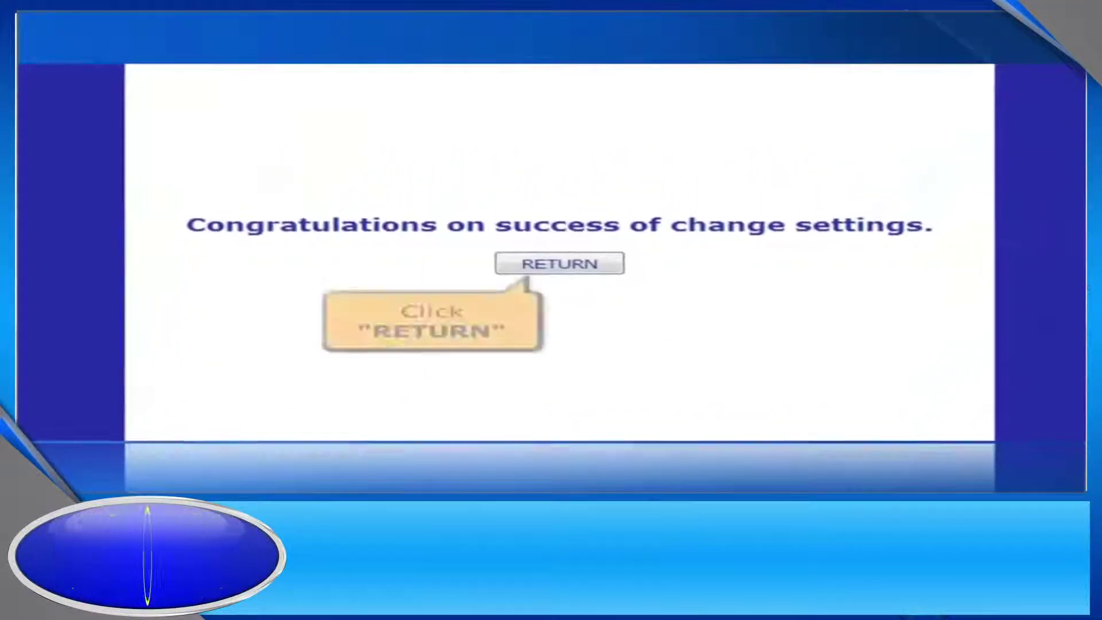
pyautogui.click(548, 267)
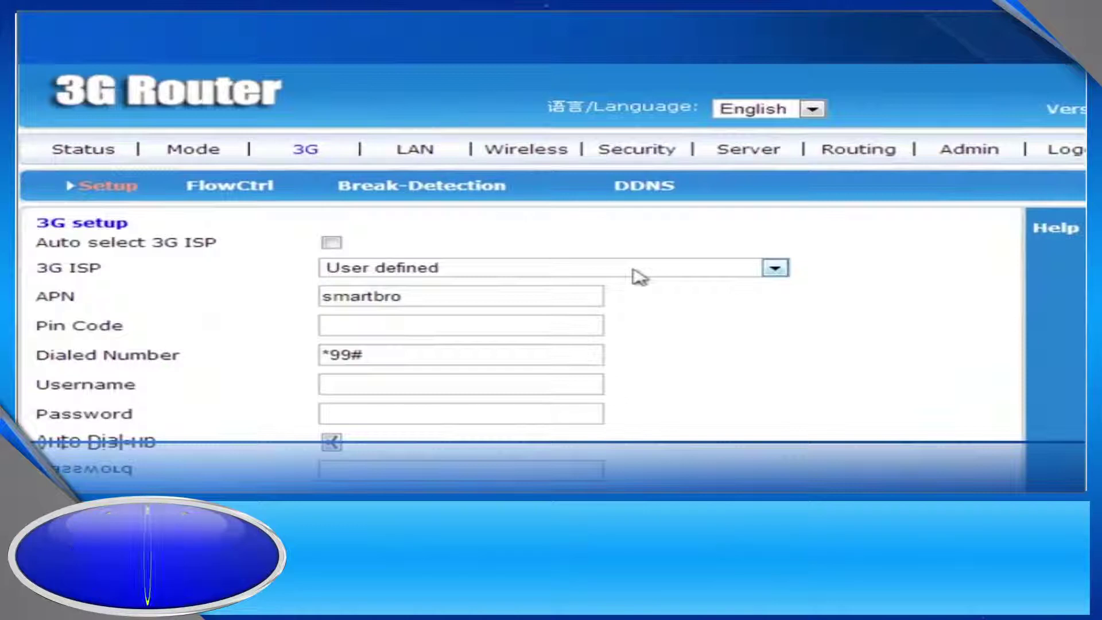
# Change the Wireless Basic SSID to cdrkingvideo, apply it, and return to the settings page.
pyautogui.click(551, 153)
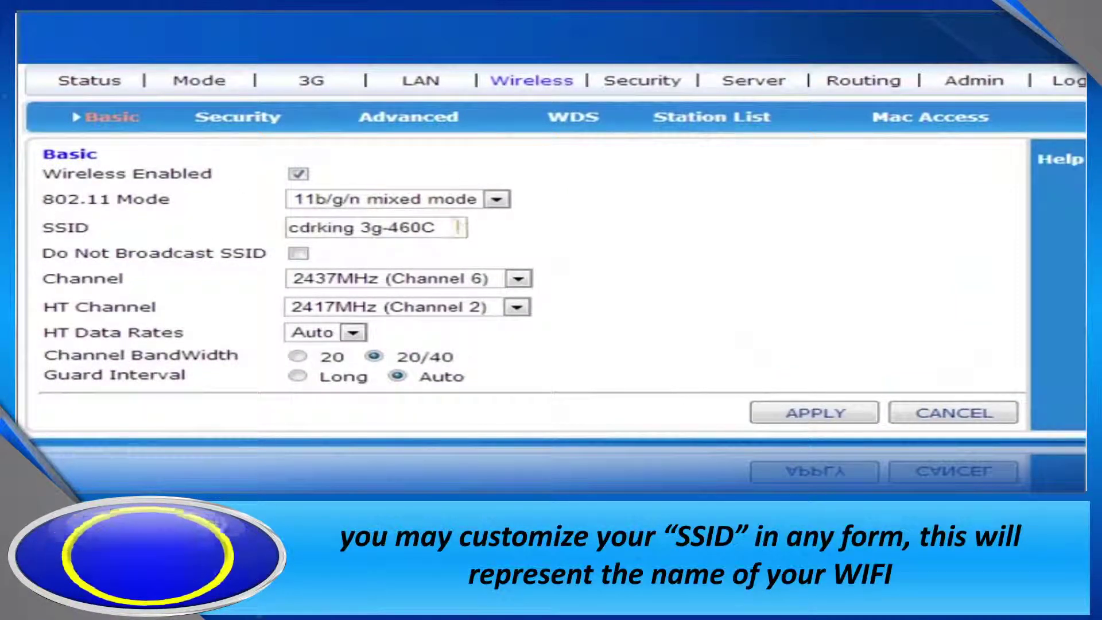
pyautogui.moveTo(462, 228); pyautogui.dragTo(328, 229)
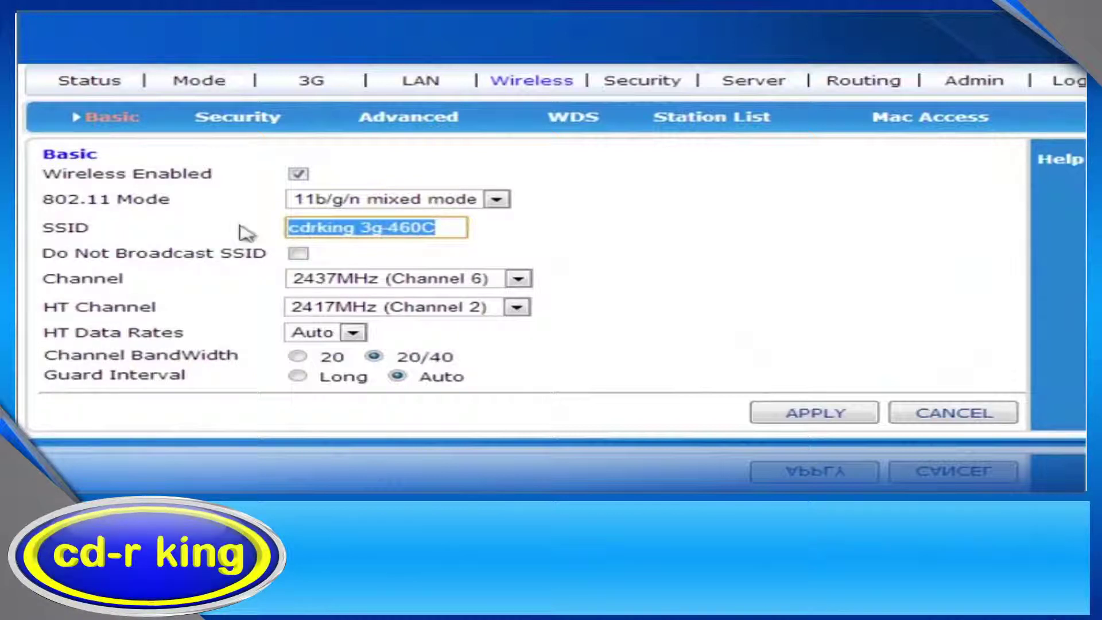
pyautogui.write('cdrkingvideo')
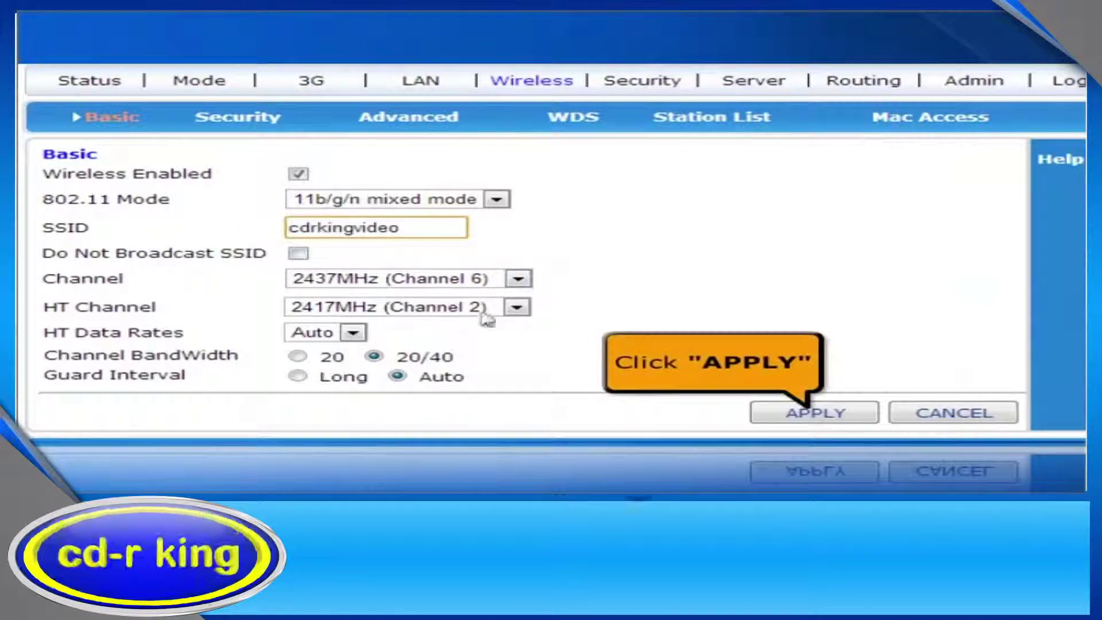
pyautogui.click(812, 416)
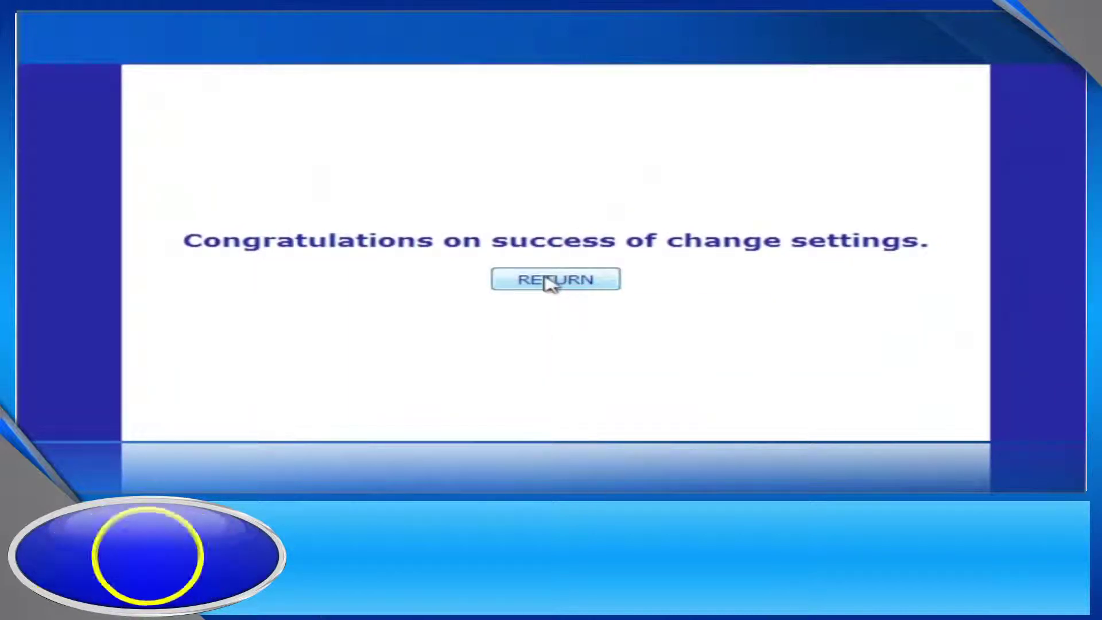
pyautogui.click(548, 280)
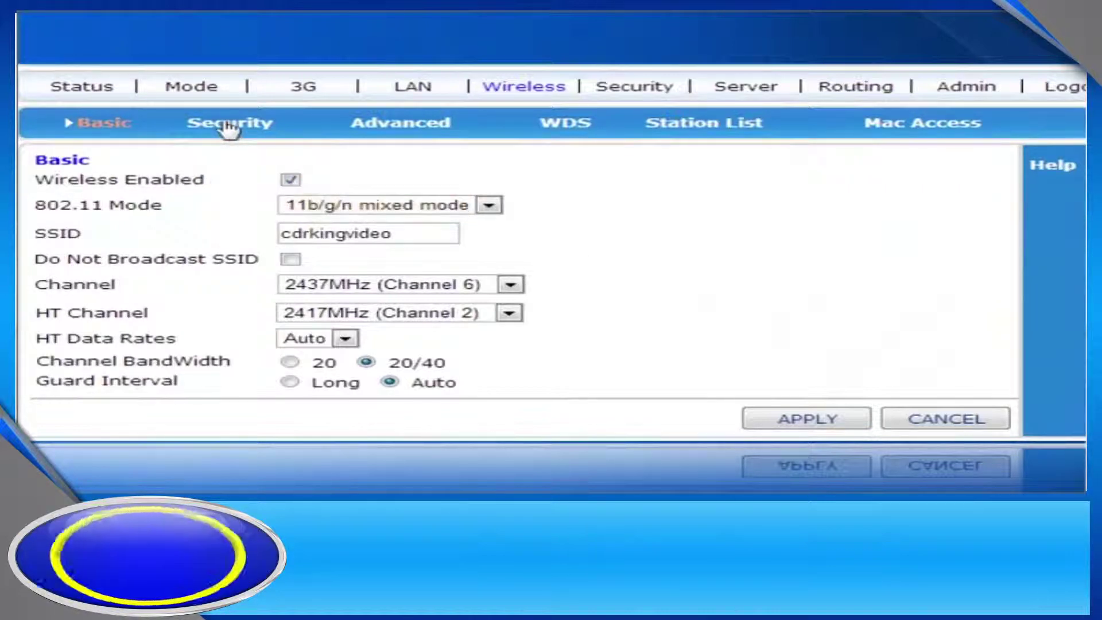
# Set wireless security to WPA2-PSK with TKIP and a new WPA-PSK key, then apply it.
pyautogui.click(229, 122)
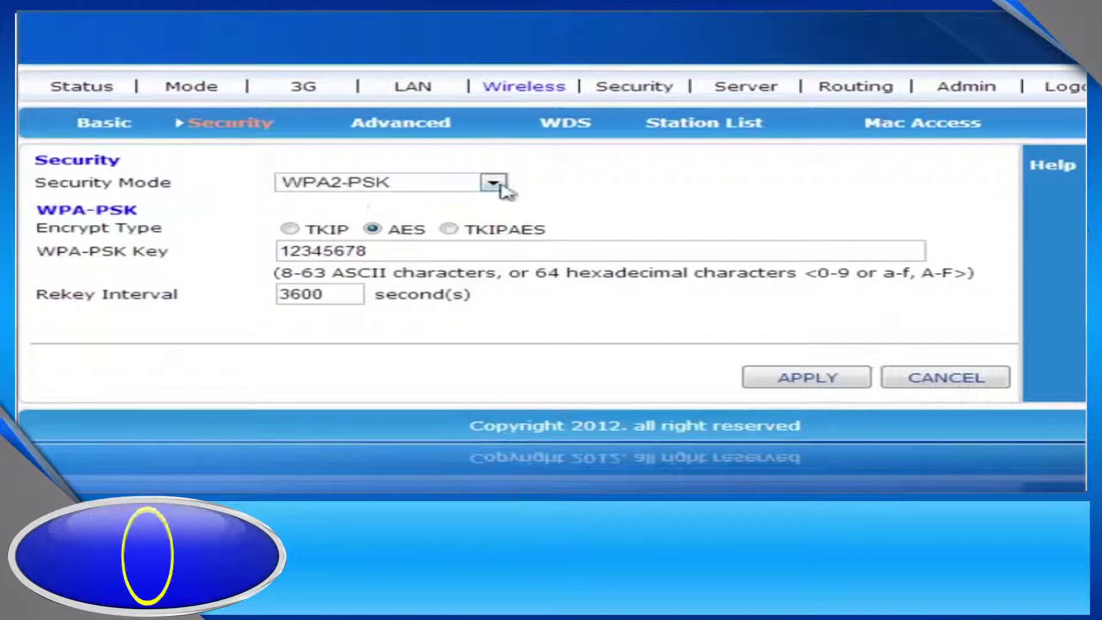
pyautogui.click(497, 184)
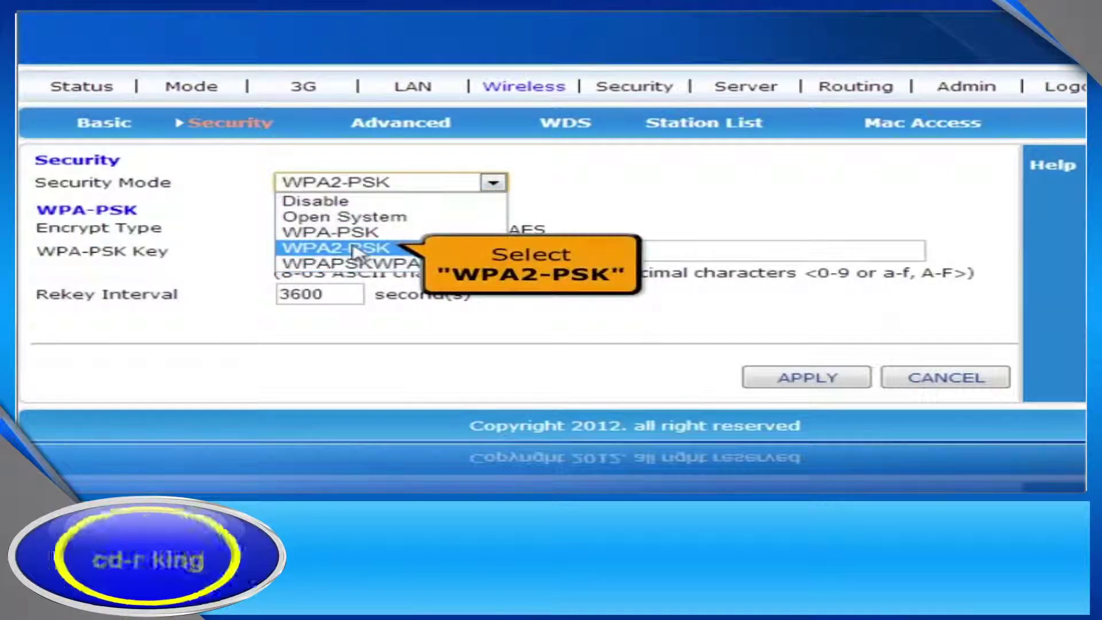
pyautogui.click(355, 249)
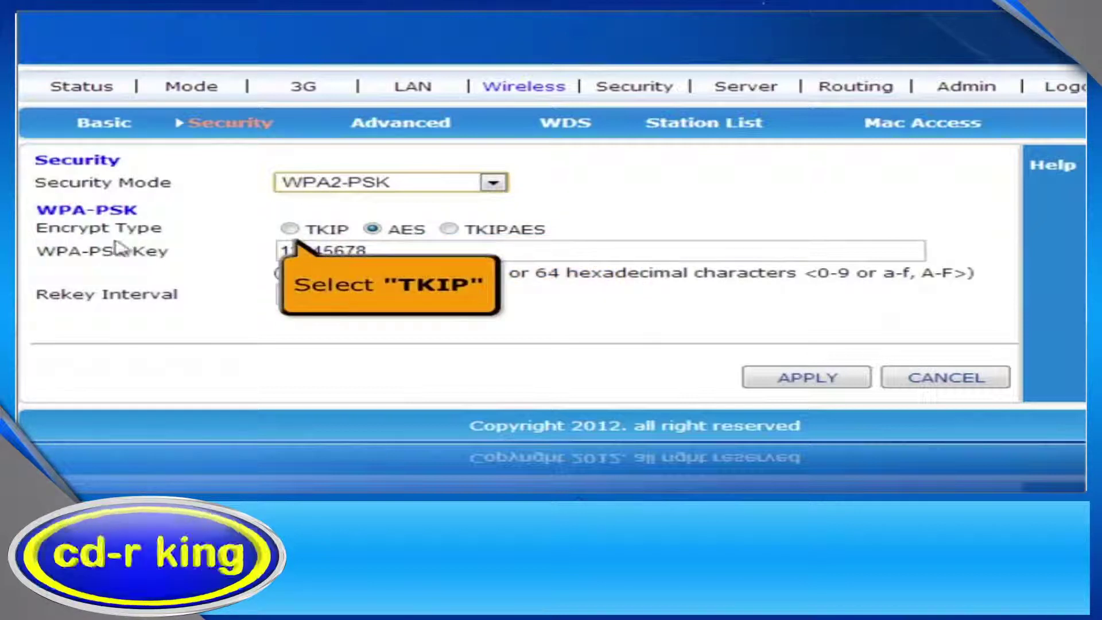
pyautogui.click(290, 229)
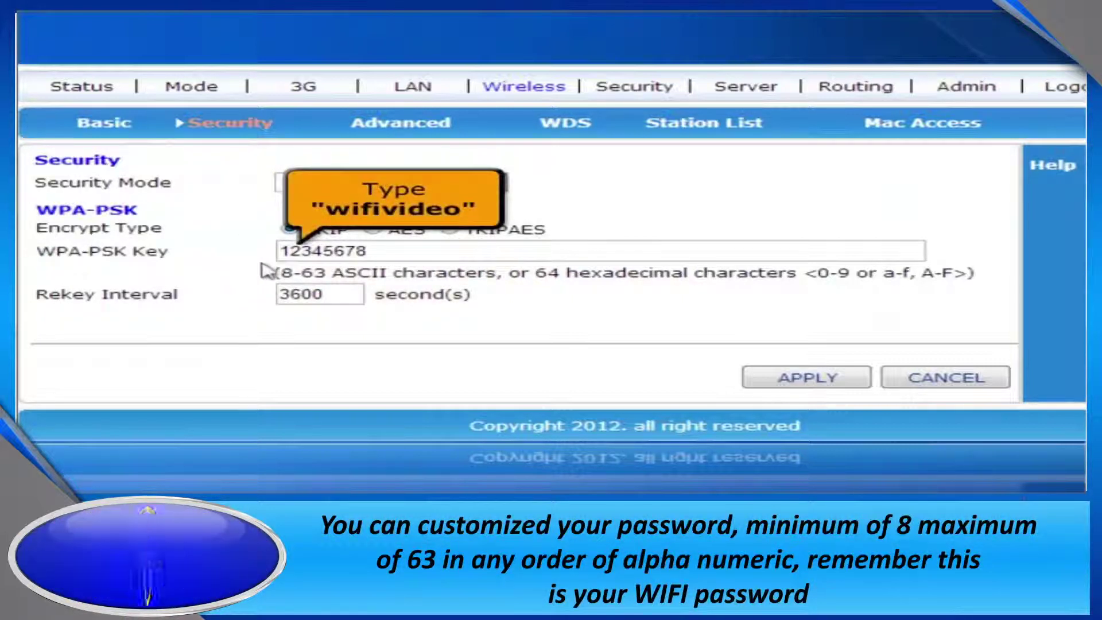
pyautogui.moveTo(405, 248); pyautogui.dragTo(168, 246)
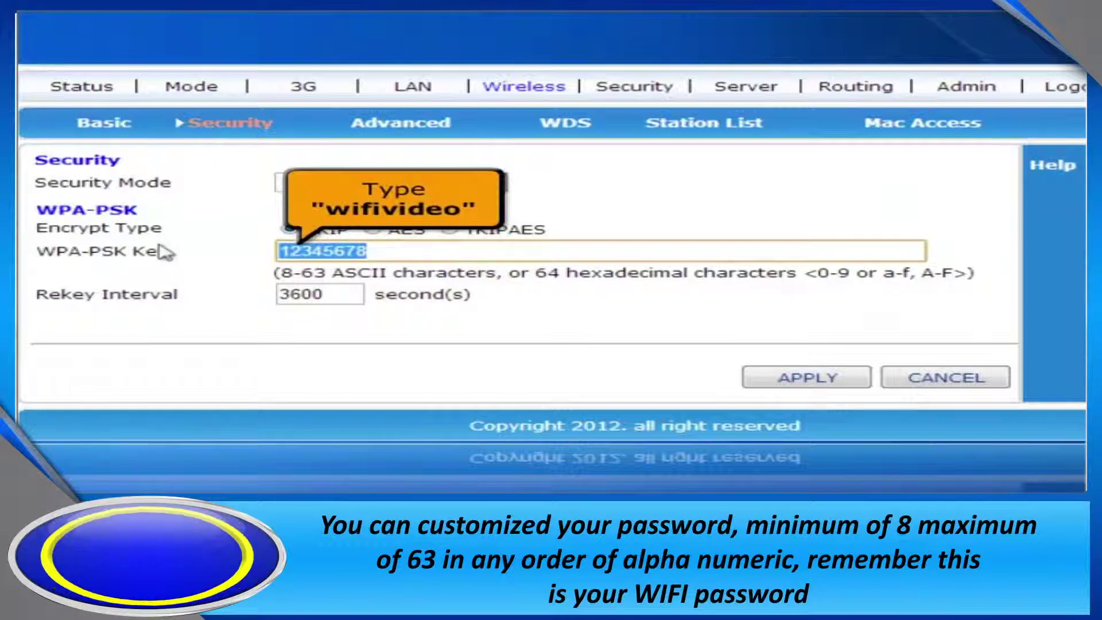
pyautogui.write('wifivideo')
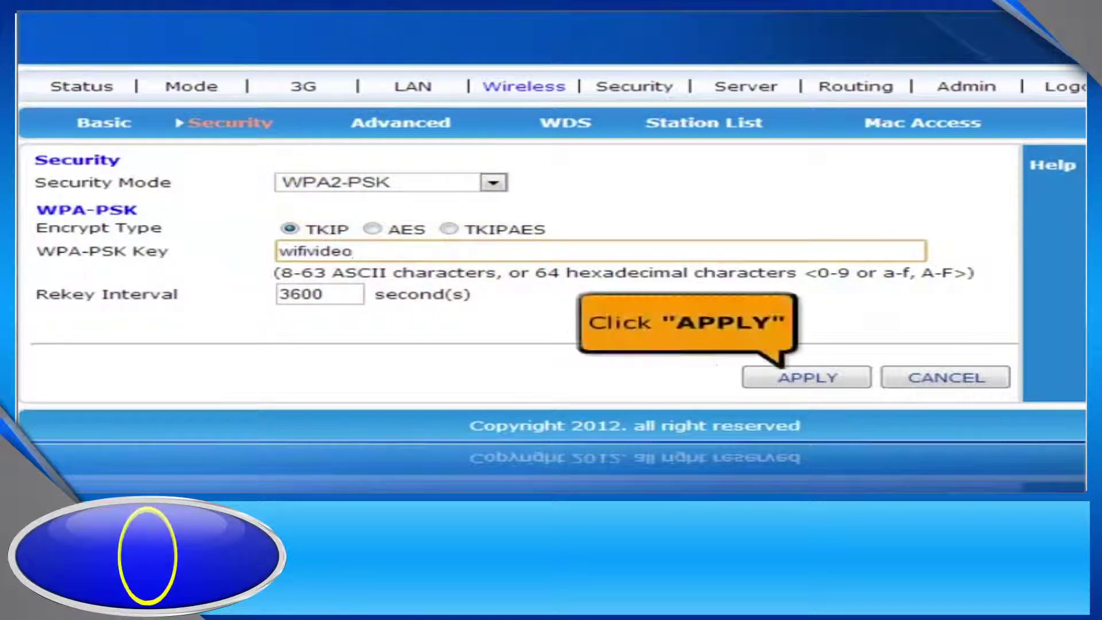
pyautogui.click(792, 383)
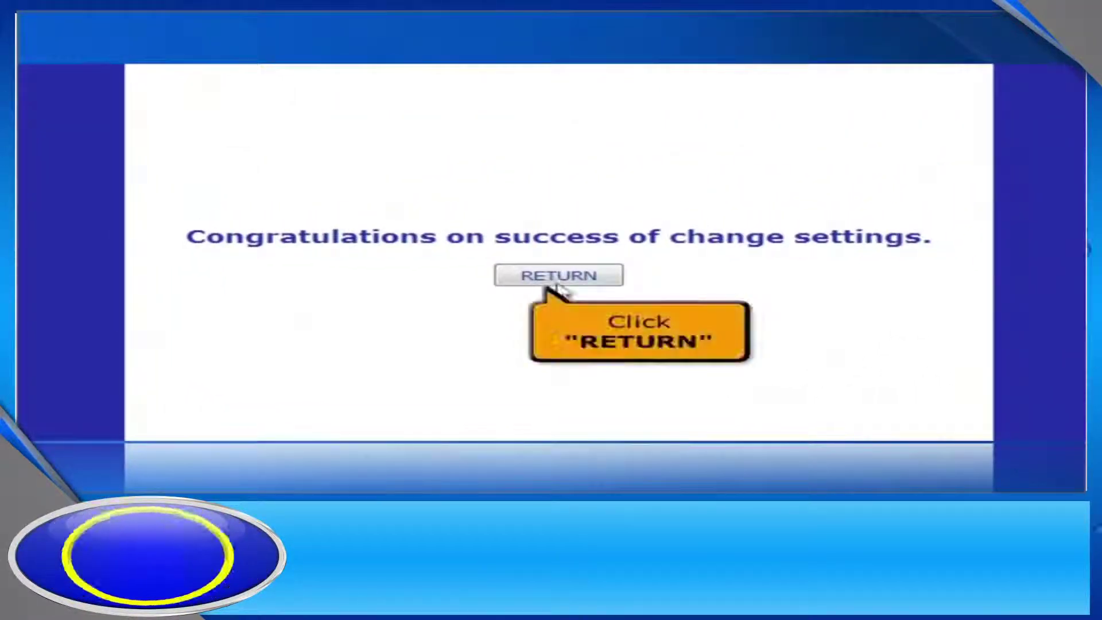
pyautogui.click(548, 280)
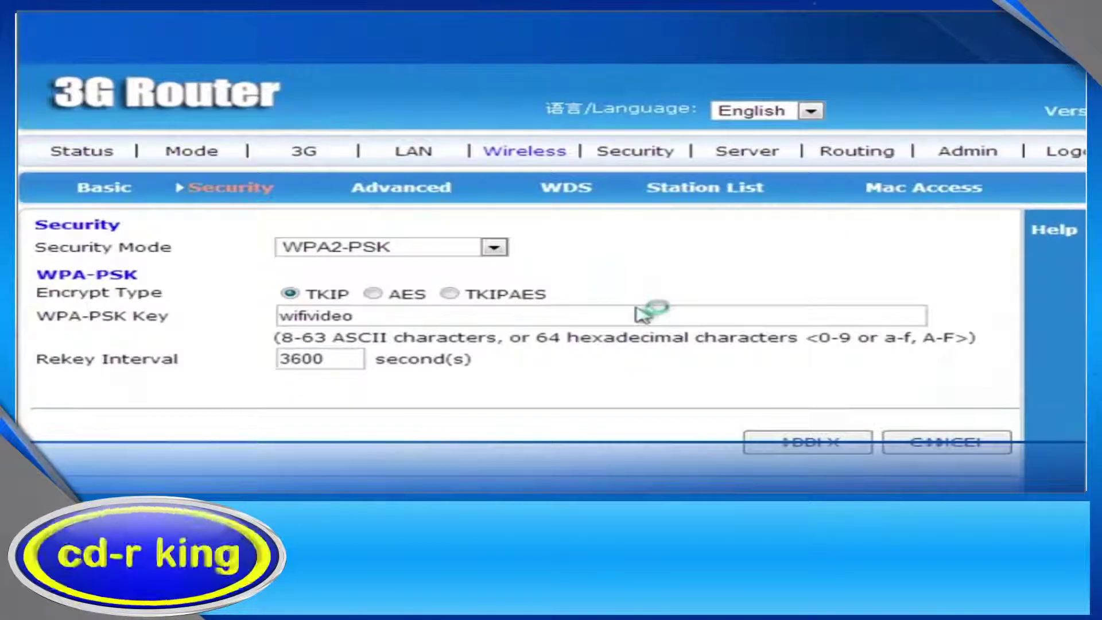
pyautogui.click(86, 153)
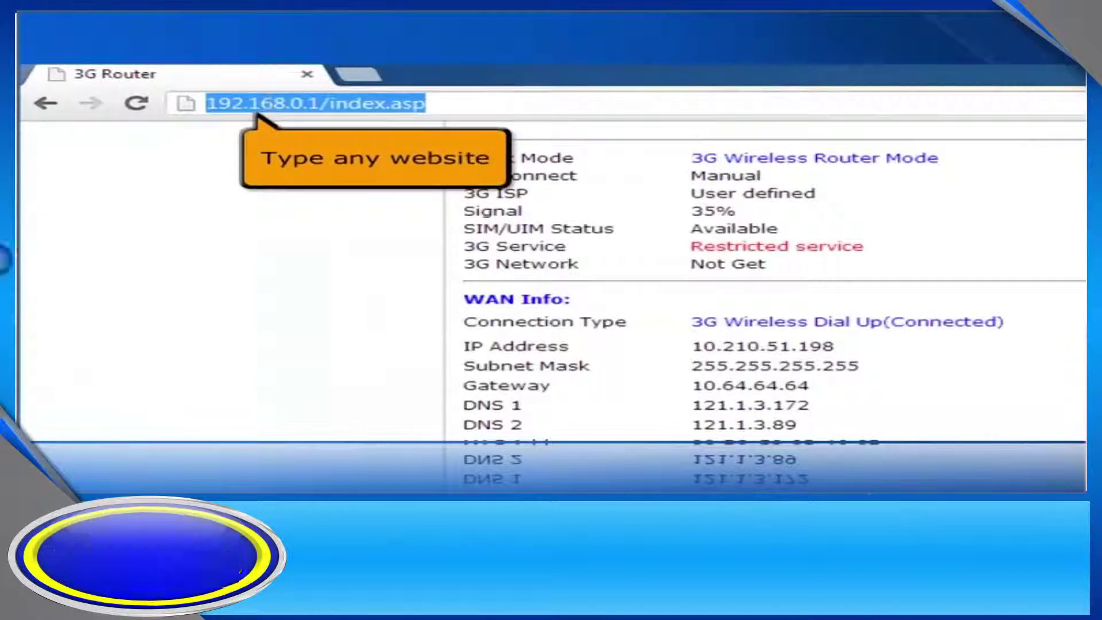
pyautogui.write('www.c')
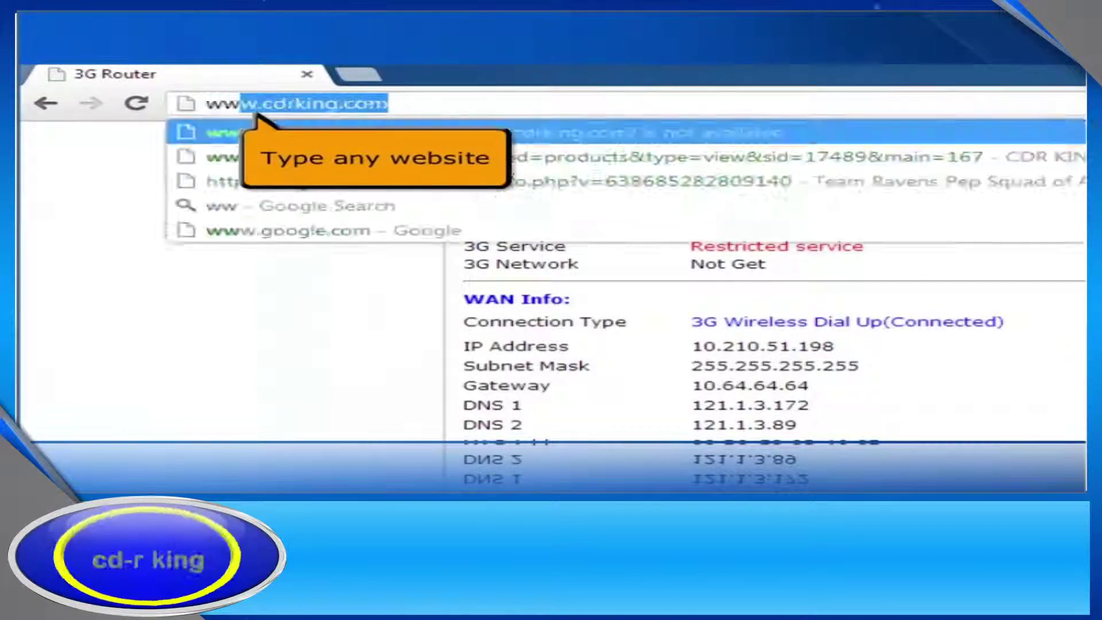
pyautogui.write('drking.co')
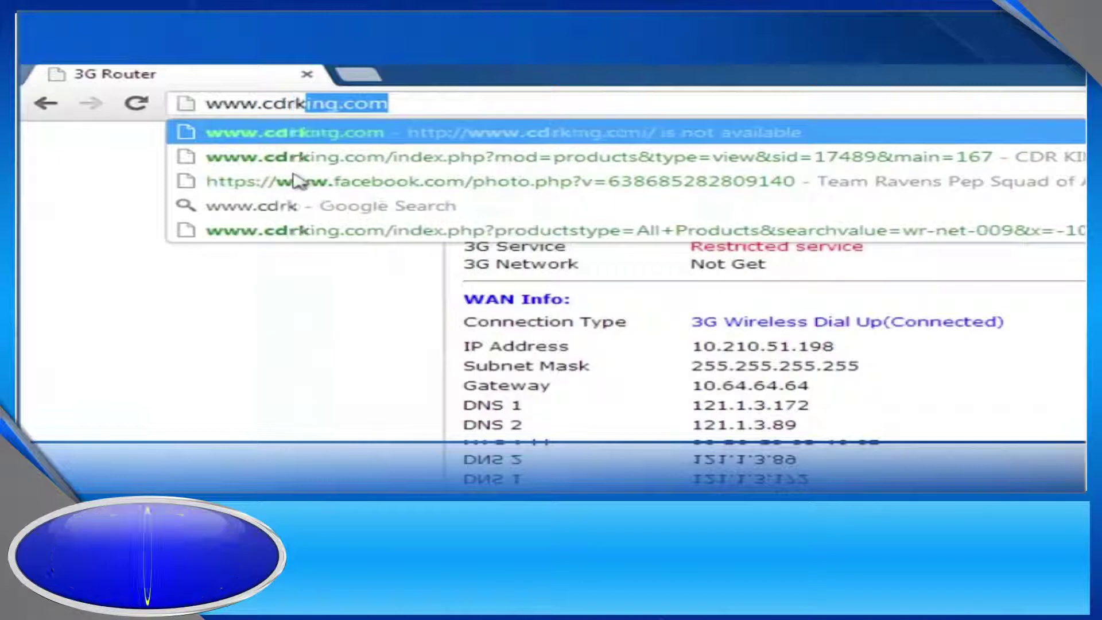
pyautogui.write('m')
pyautogui.press('Return')
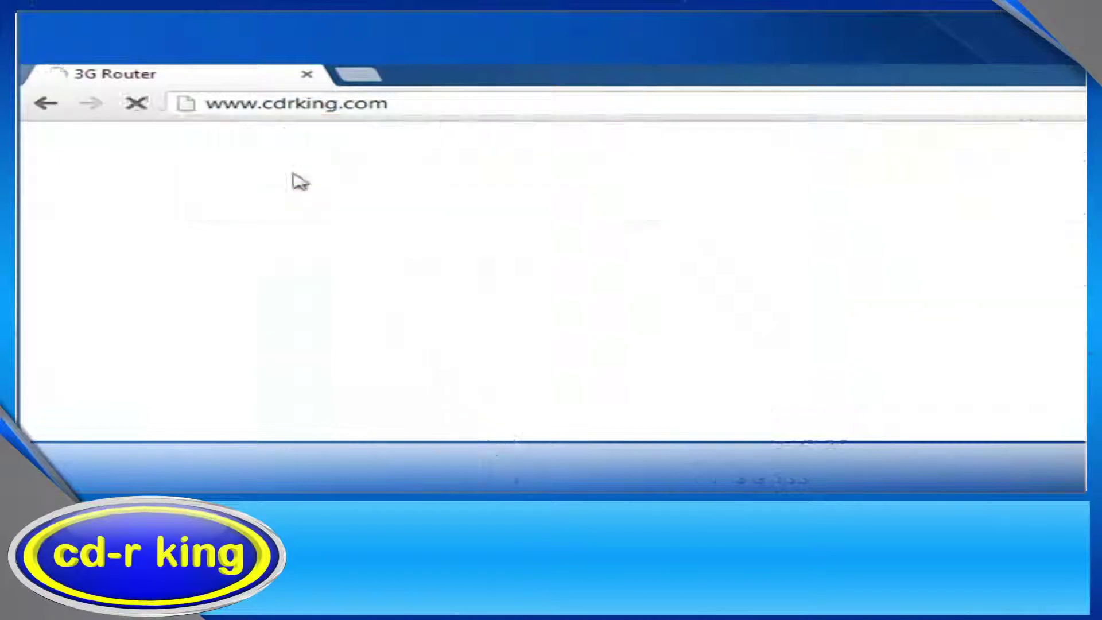